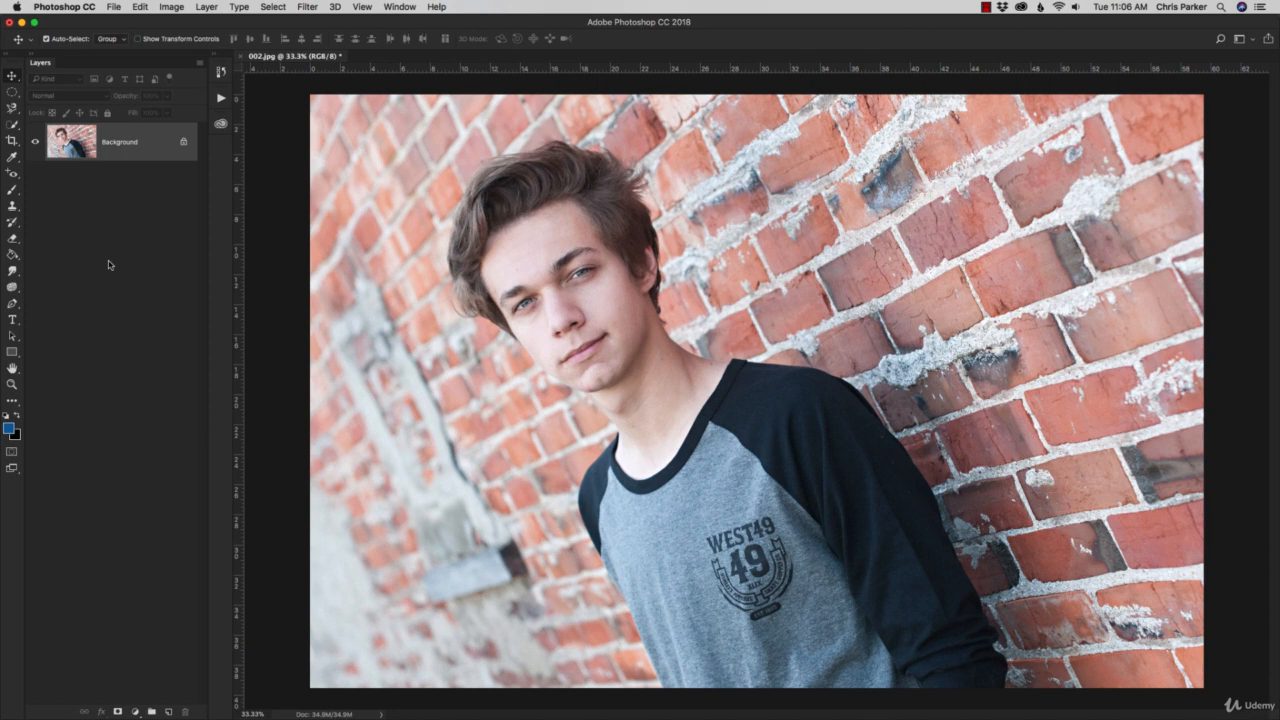
Brush a quick mask over the man's head, hair and neck and convert it to a selection.
click(11, 453)
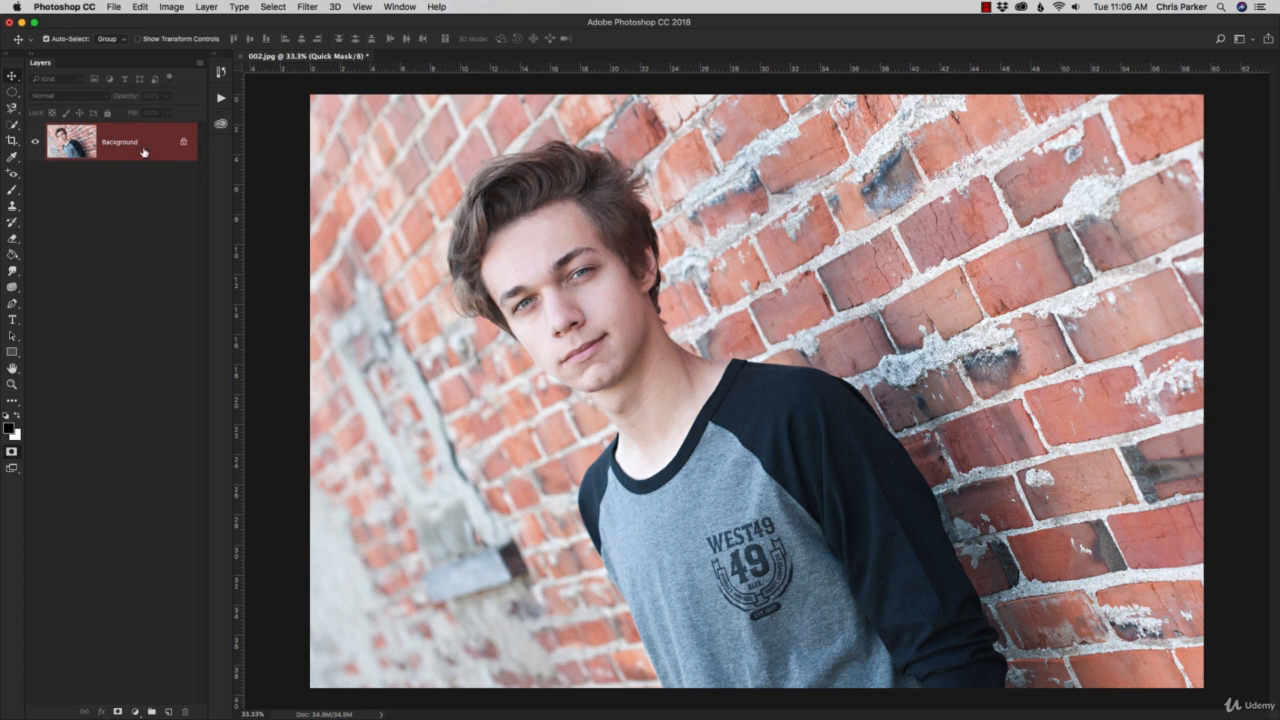
key(b)
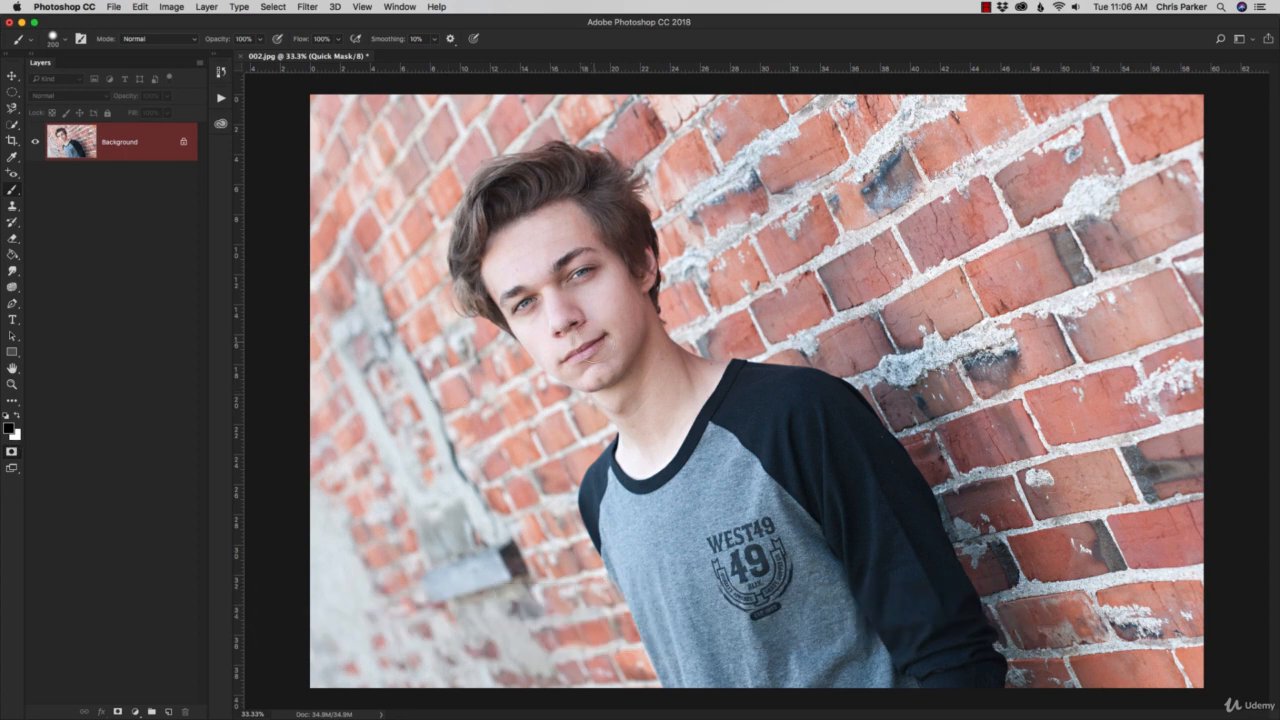
mouse_move(595, 345)
mouse_down()
mouse_move(552, 250)
mouse_move(556, 192)
mouse_move(500, 190)
mouse_move(483, 220)
mouse_move(484, 264)
mouse_move(545, 338)
mouse_move(597, 370)
mouse_move(514, 193)
mouse_move(547, 215)
mouse_move(607, 362)
mouse_move(610, 216)
mouse_move(590, 193)
mouse_move(610, 258)
mouse_move(552, 170)
mouse_move(509, 180)
mouse_move(472, 253)
mouse_move(477, 299)
mouse_move(505, 302)
mouse_move(615, 395)
mouse_move(636, 425)
mouse_move(632, 462)
mouse_move(645, 442)
mouse_move(624, 468)
mouse_move(641, 443)
mouse_move(664, 462)
mouse_move(700, 405)
mouse_move(627, 310)
mouse_move(655, 413)
mouse_up()
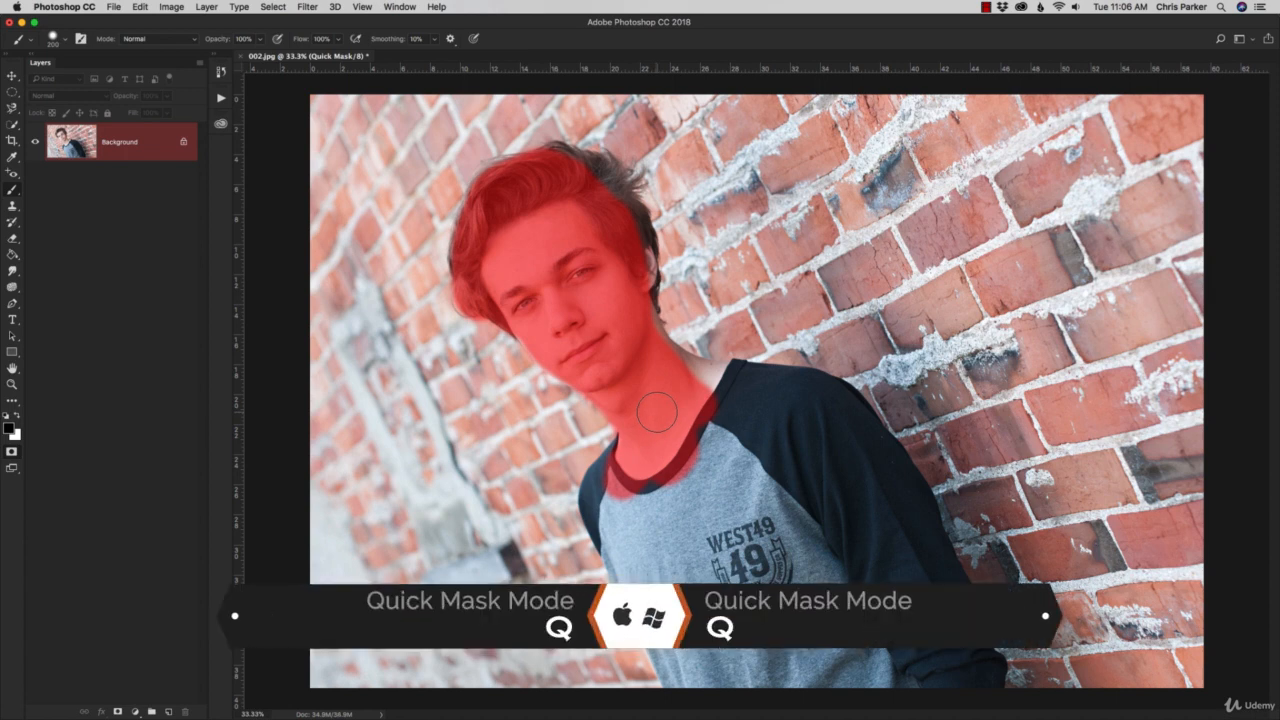
key(q)
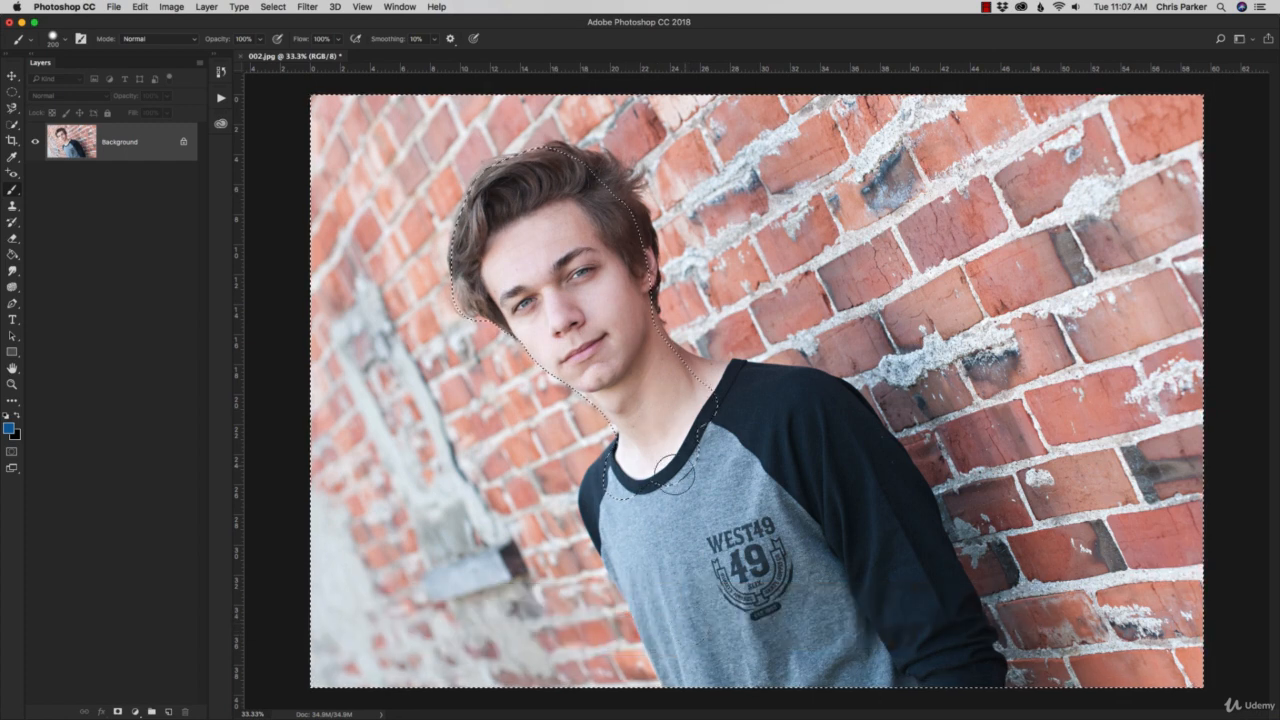
Clear the selection and select the brick wall around the man with the Quick Selection tool and a larger brush.
key(w)
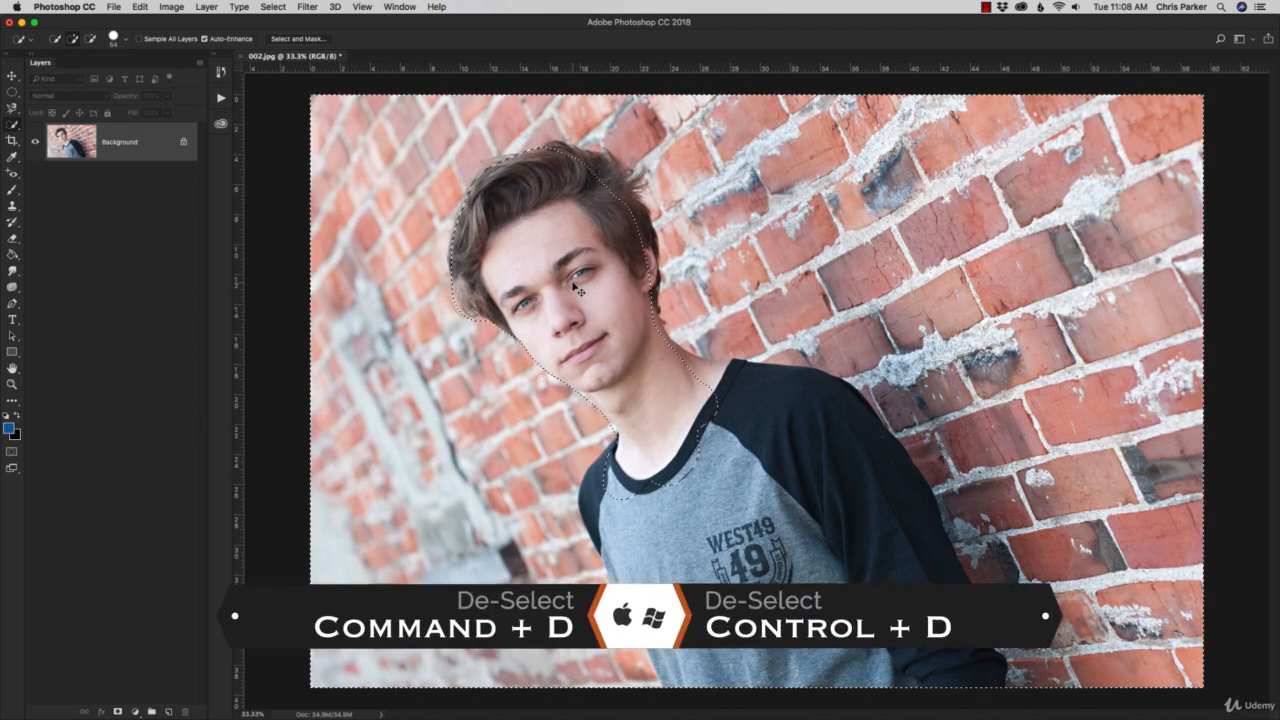
key(super+d)
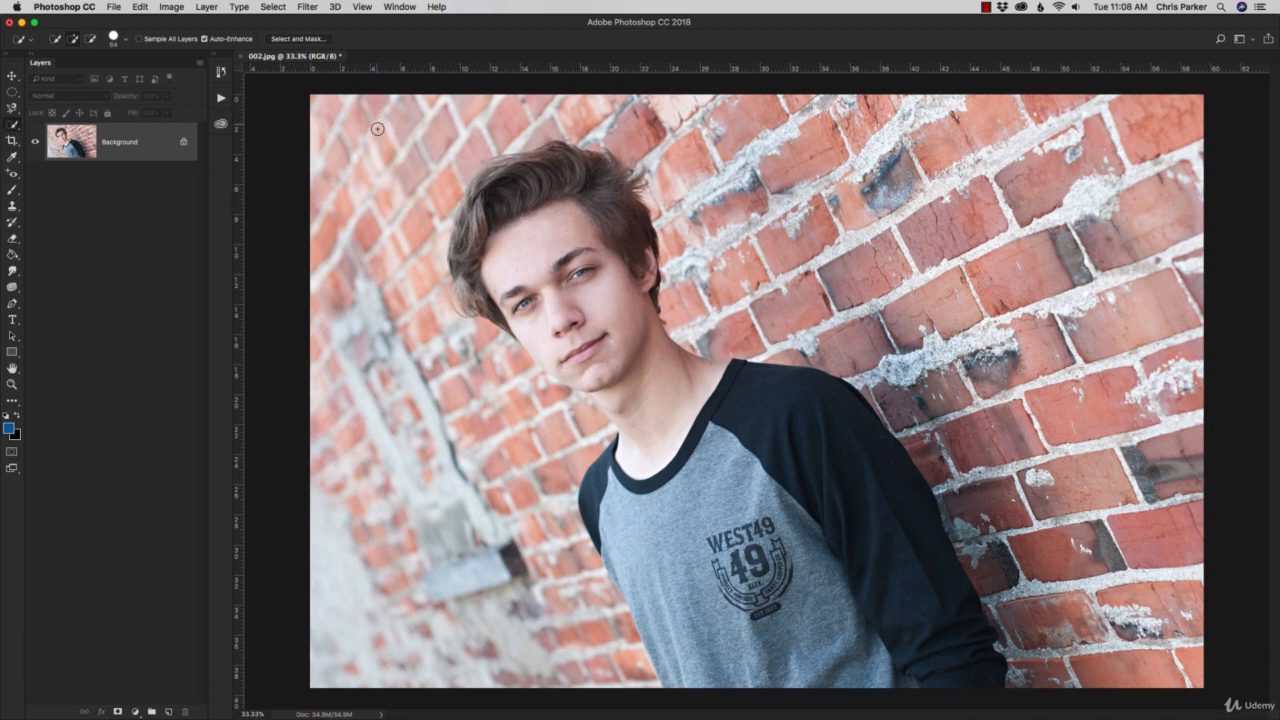
key(bracketright)
key(bracketright)
key(bracketright)
key(bracketright)
key(bracketright)
key(bracketright)
key(bracketright)
key(bracketright)
key(bracketright)
key(bracketright)
key(bracketright)
key(bracketright)
mouse_move(380, 133)
mouse_down()
mouse_move(329, 160)
mouse_move(375, 224)
mouse_move(400, 362)
mouse_move(474, 488)
mouse_move(526, 425)
mouse_move(516, 434)
mouse_move(393, 323)
mouse_move(315, 159)
mouse_move(495, 104)
mouse_move(626, 120)
mouse_move(679, 169)
mouse_move(711, 234)
mouse_move(760, 270)
mouse_move(865, 278)
mouse_move(984, 338)
mouse_move(1033, 404)
mouse_move(1046, 450)
mouse_move(995, 406)
mouse_move(1058, 503)
mouse_move(1041, 526)
mouse_move(1087, 628)
mouse_move(1167, 634)
mouse_move(1155, 149)
mouse_move(1144, 491)
mouse_move(1104, 566)
mouse_move(1026, 610)
mouse_up()
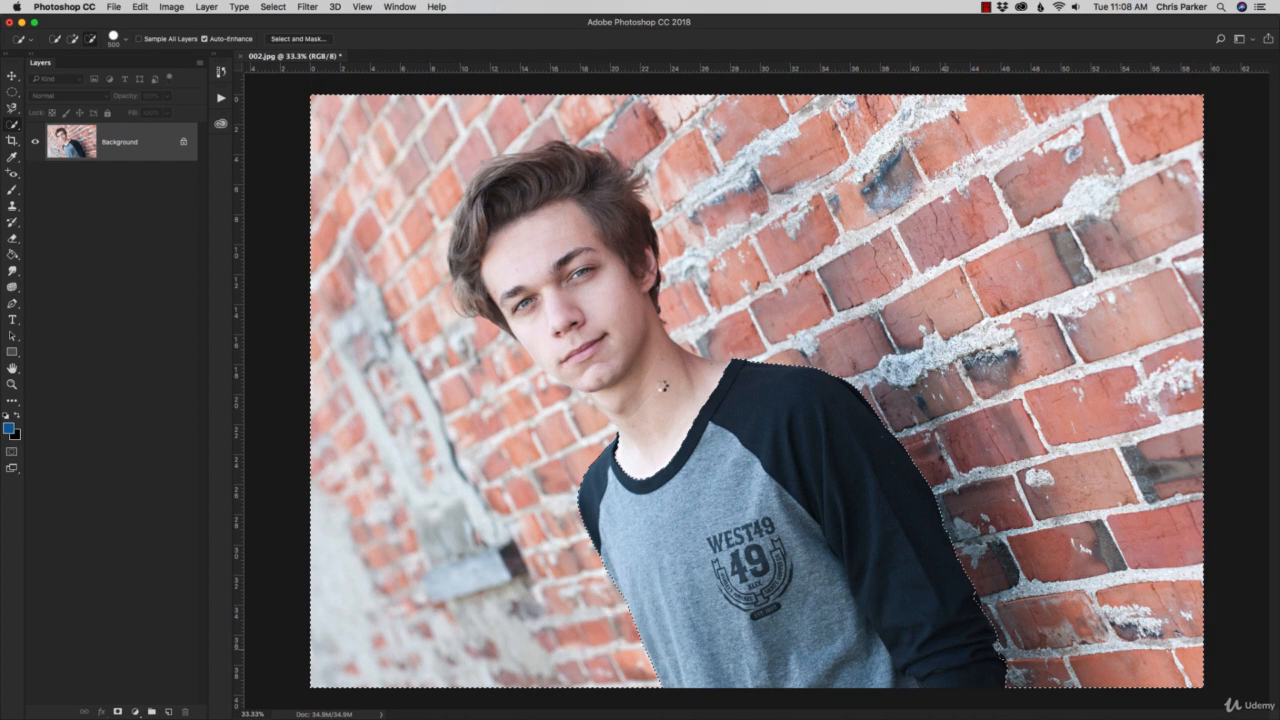
Subtract the man's head and neck, plus a round patch of wall beside him, from the selection using a smaller Quick Selection brush.
key(bracketleft)
key(bracketleft)
key(bracketleft)
key(bracketleft)
key(bracketleft)
key(bracketleft)
key(bracketleft)
key(bracketleft)
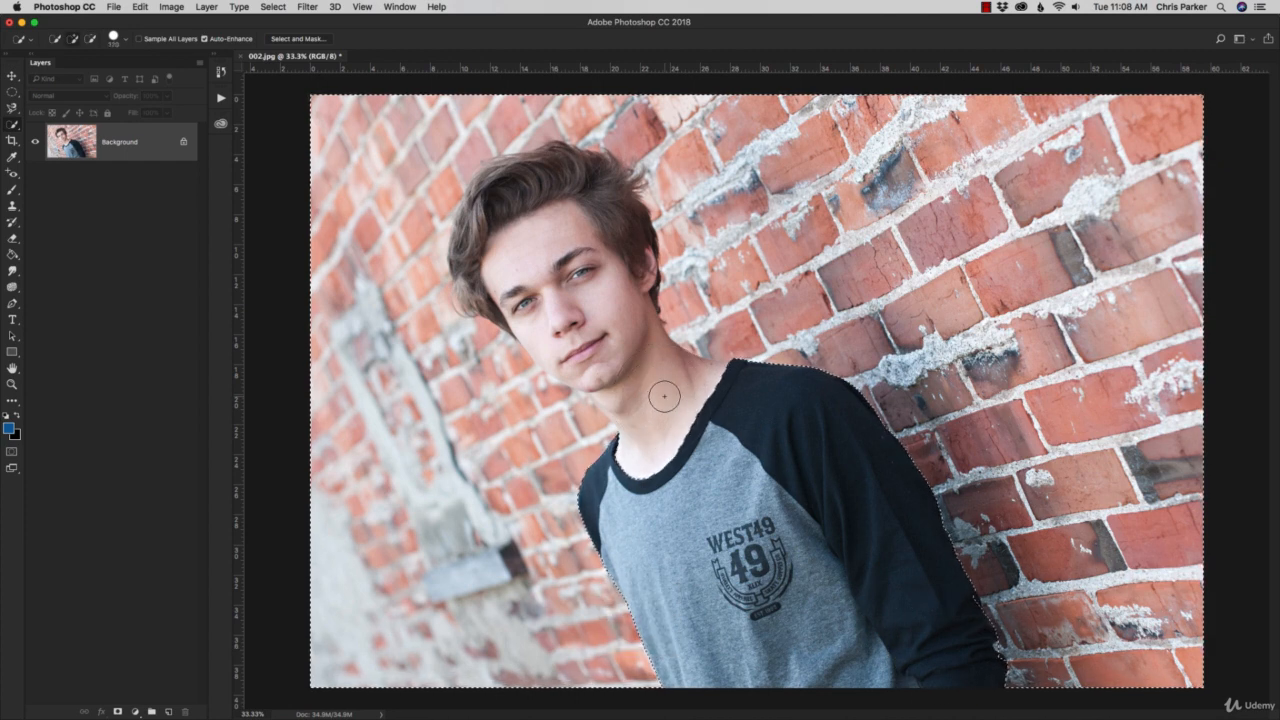
key(alt)
mouse_move(658, 459)
mouse_down()
mouse_move(640, 330)
mouse_move(615, 275)
mouse_move(560, 262)
mouse_move(588, 366)
mouse_move(540, 295)
mouse_move(508, 277)
mouse_move(498, 232)
mouse_move(478, 275)
mouse_move(498, 228)
mouse_move(490, 176)
mouse_up()
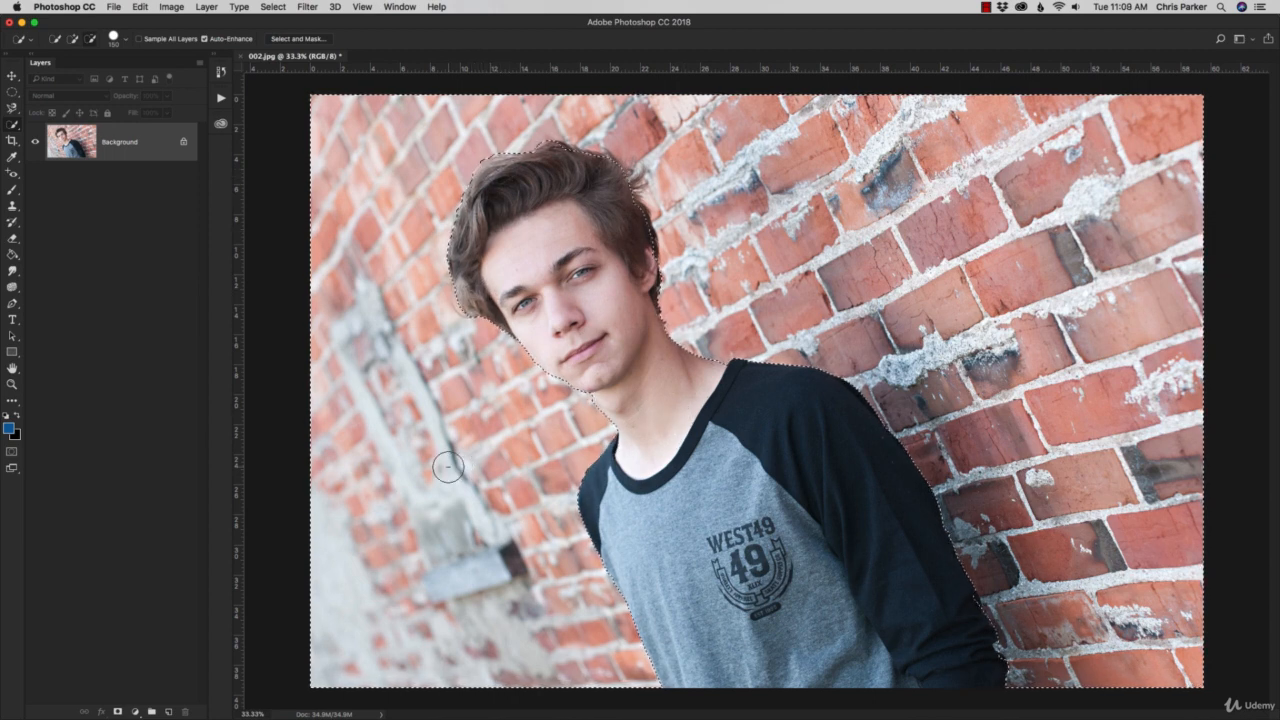
mouse_move(448, 467)
mouse_down()
mouse_move(391, 498)
mouse_move(436, 443)
mouse_move(496, 471)
mouse_move(485, 517)
mouse_move(404, 406)
mouse_move(438, 452)
mouse_move(467, 450)
mouse_move(411, 463)
mouse_up()
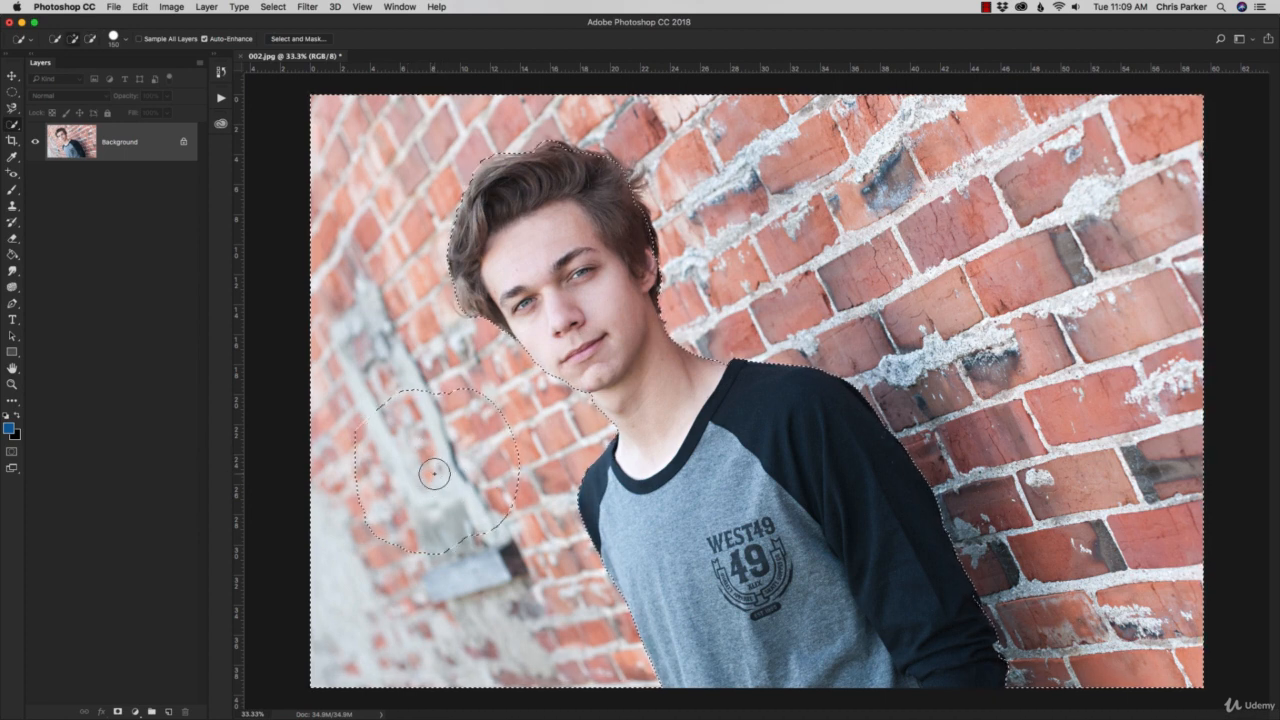
Switch to Quick Mask and paint the missing chin and jawline edge into the mask with a small black brush.
key(q)
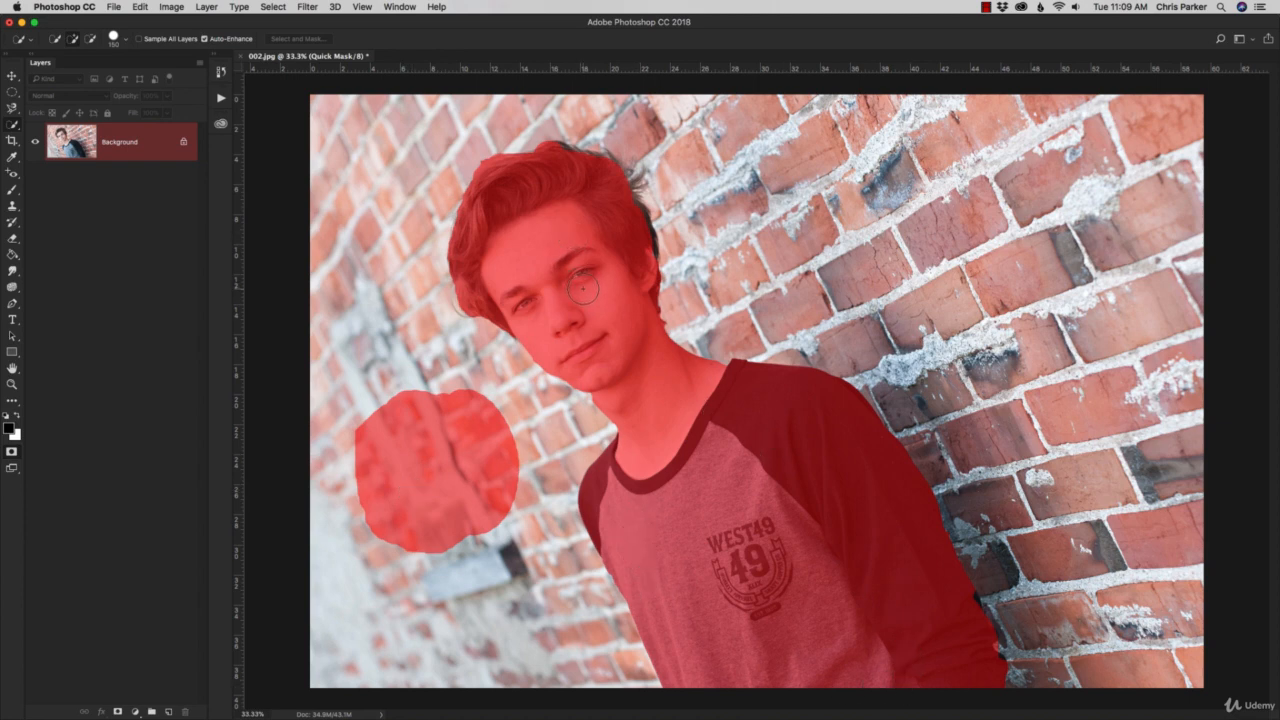
key(z)
drag(471, 213, 700, 466)
click(744, 530)
click(744, 530)
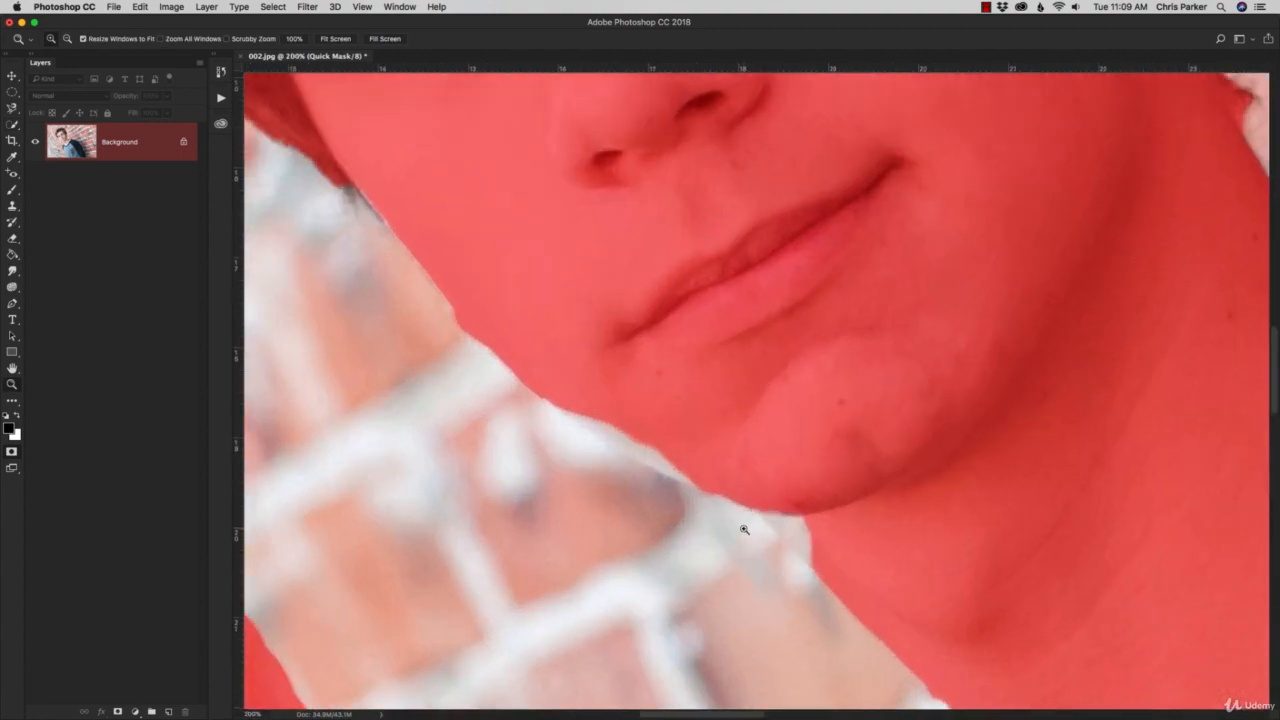
key(b)
key(bracketleft)
key(bracketleft)
key(bracketleft)
key(bracketleft)
key(bracketleft)
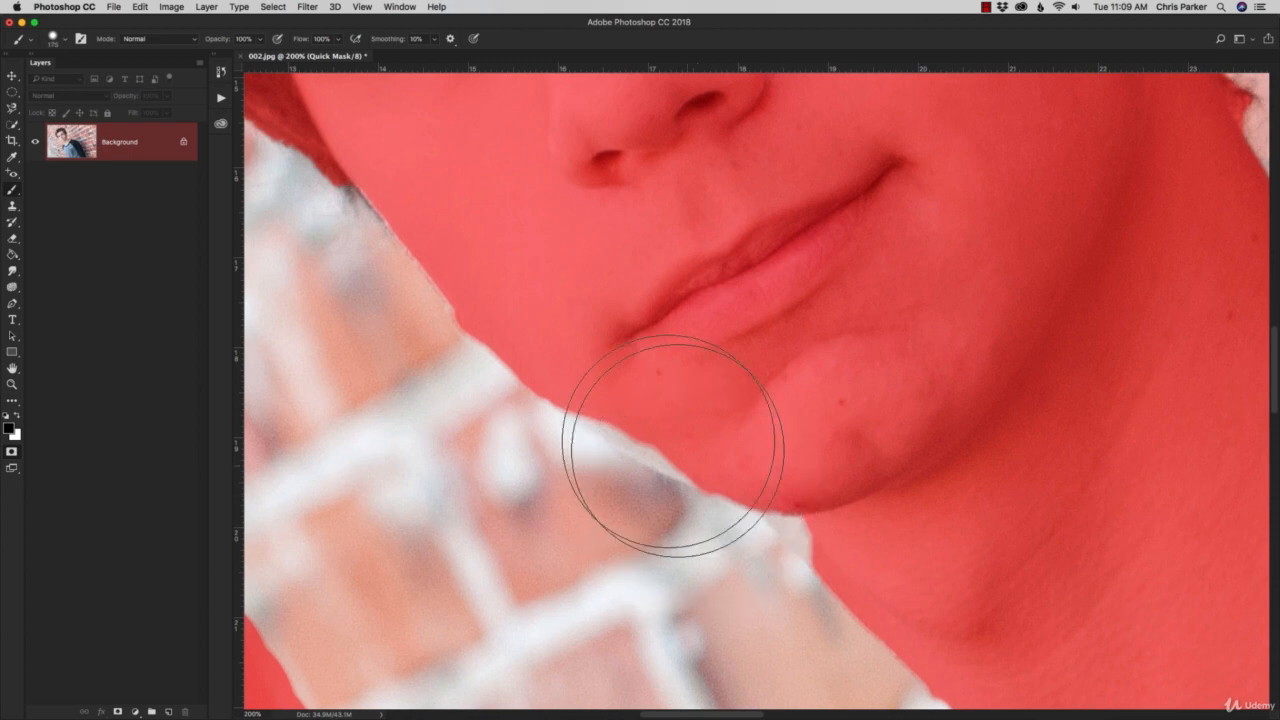
mouse_move(660, 440)
mouse_down()
mouse_move(557, 377)
mouse_move(737, 466)
mouse_move(831, 537)
mouse_move(811, 527)
mouse_up()
Erase the round masked patch on the wall with a large white brush and convert the quick mask to a selection.
key(x)
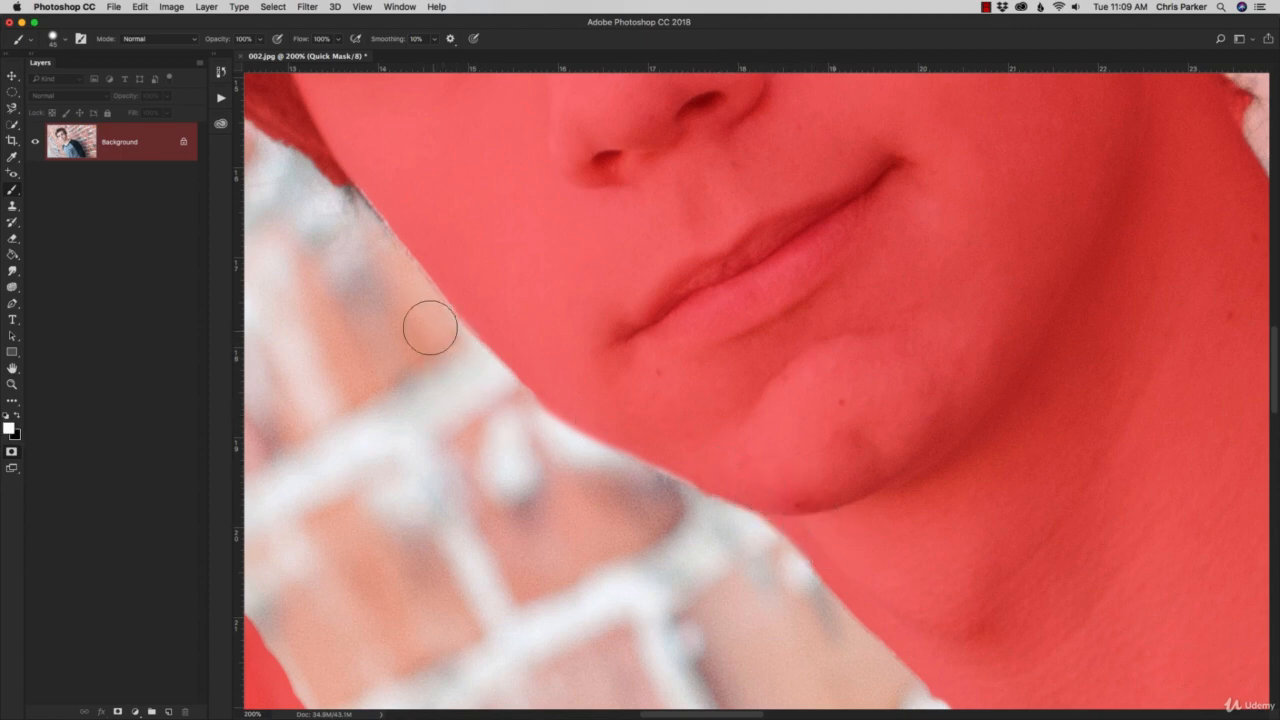
mouse_move(567, 496)
mouse_down()
mouse_move(877, 301)
mouse_move(957, 231)
mouse_up()
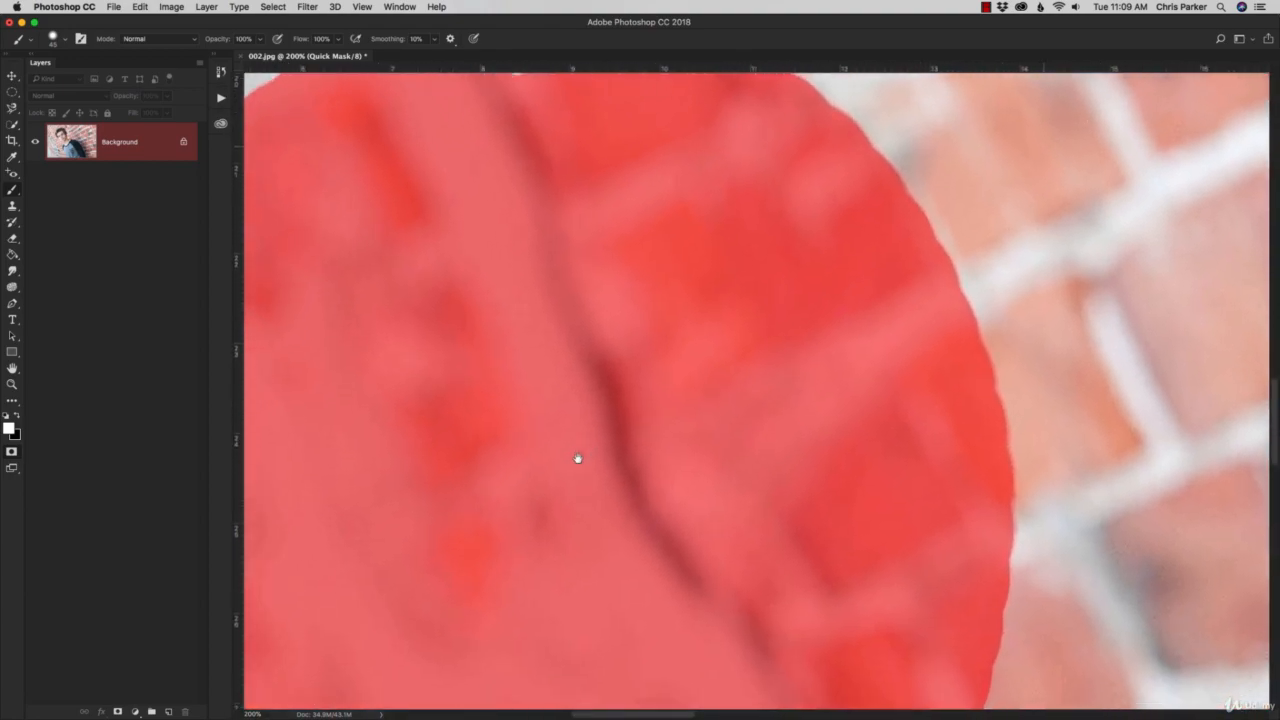
key(z)
alt+click(578, 459)
alt+click(578, 460)
key(b)
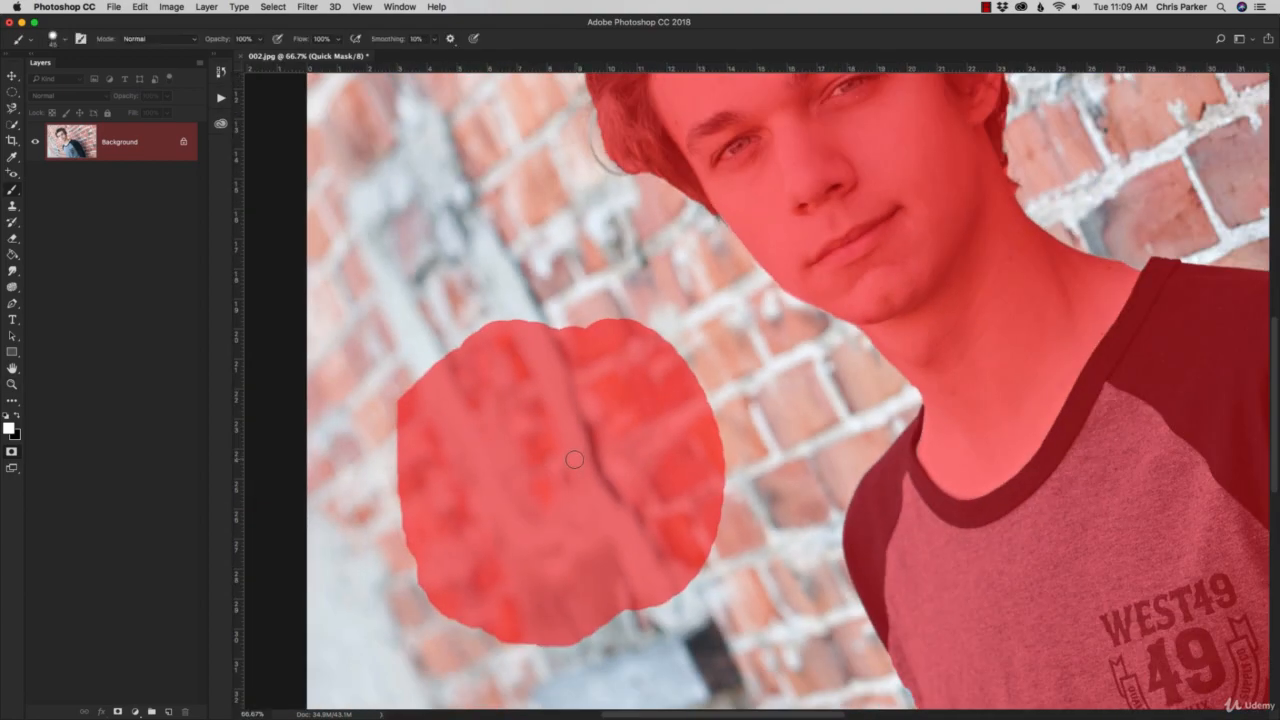
key(bracketright)
key(bracketright)
key(bracketright)
key(bracketright)
key(bracketright)
key(bracketright)
key(bracketright)
key(bracketright)
key(bracketright)
key(bracketright)
key(bracketright)
key(bracketright)
mouse_move(595, 370)
mouse_down()
mouse_move(503, 362)
mouse_move(433, 394)
mouse_move(410, 497)
mouse_move(443, 603)
mouse_move(670, 564)
mouse_move(623, 378)
mouse_move(606, 414)
mouse_up()
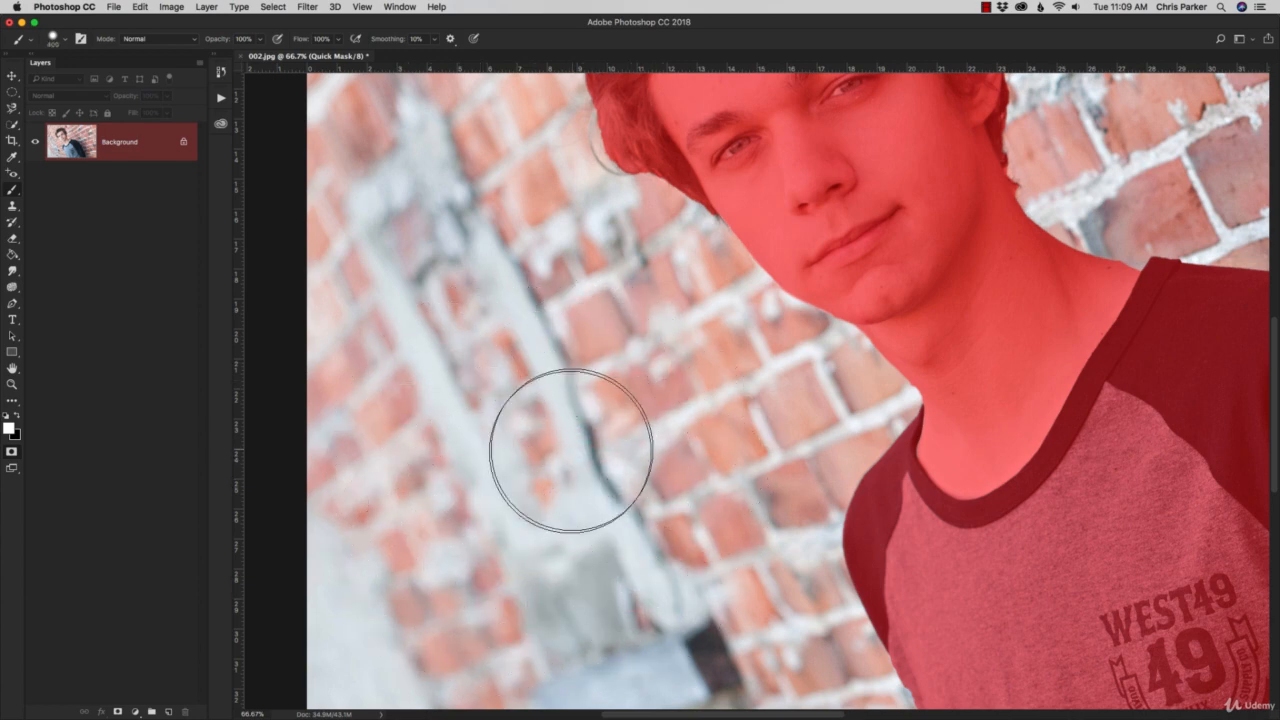
key(z)
alt+click(549, 455)
alt+click(549, 455)
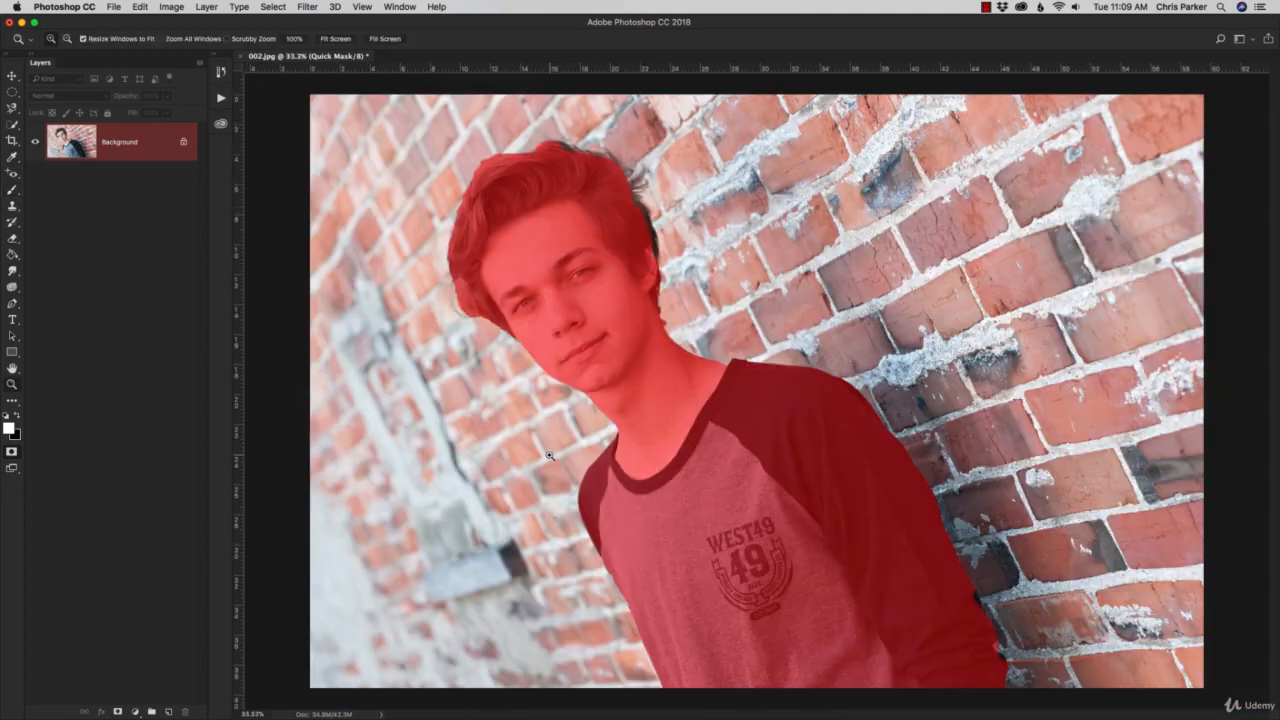
key(q)
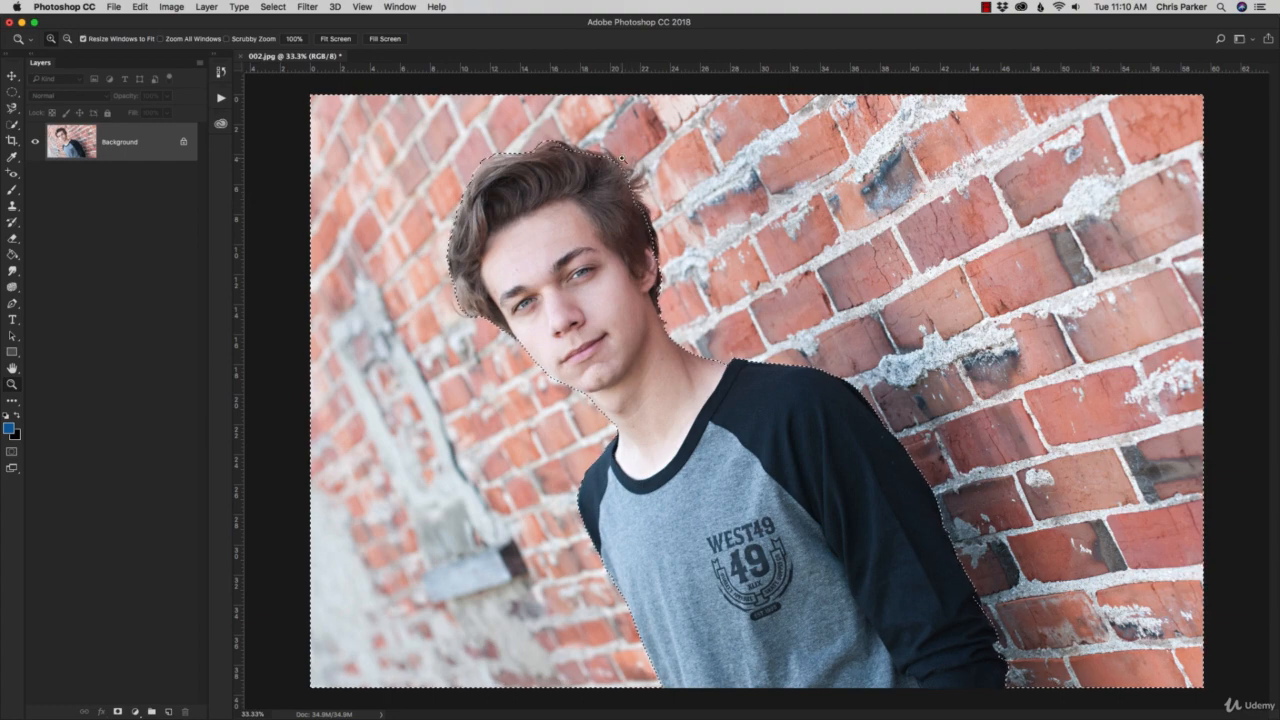
Reopen the selection as a quick mask and paint the loose hair strands beside the brick wall with a small black brush.
click(621, 158)
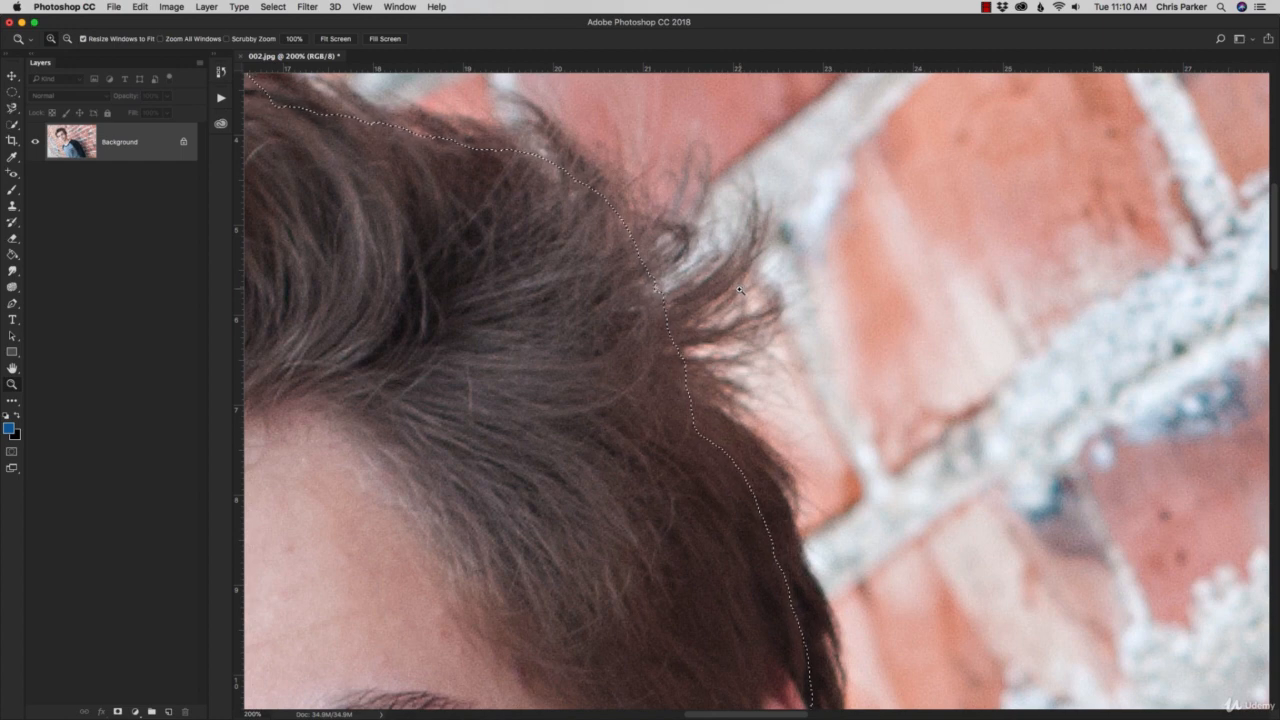
key(b)
key(q)
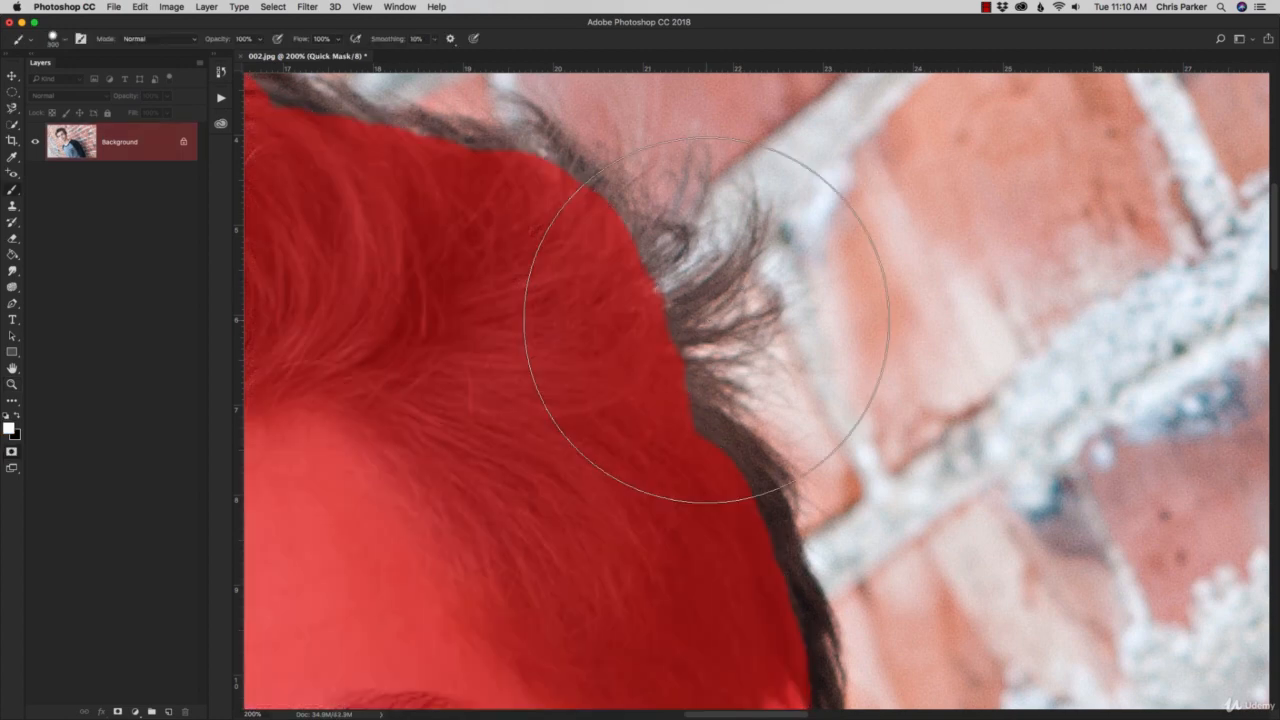
key(bracketleft)
key(bracketleft)
key(bracketleft)
key(bracketleft)
key(bracketleft)
key(bracketleft)
key(bracketleft)
key(bracketleft)
key(bracketleft)
key(bracketleft)
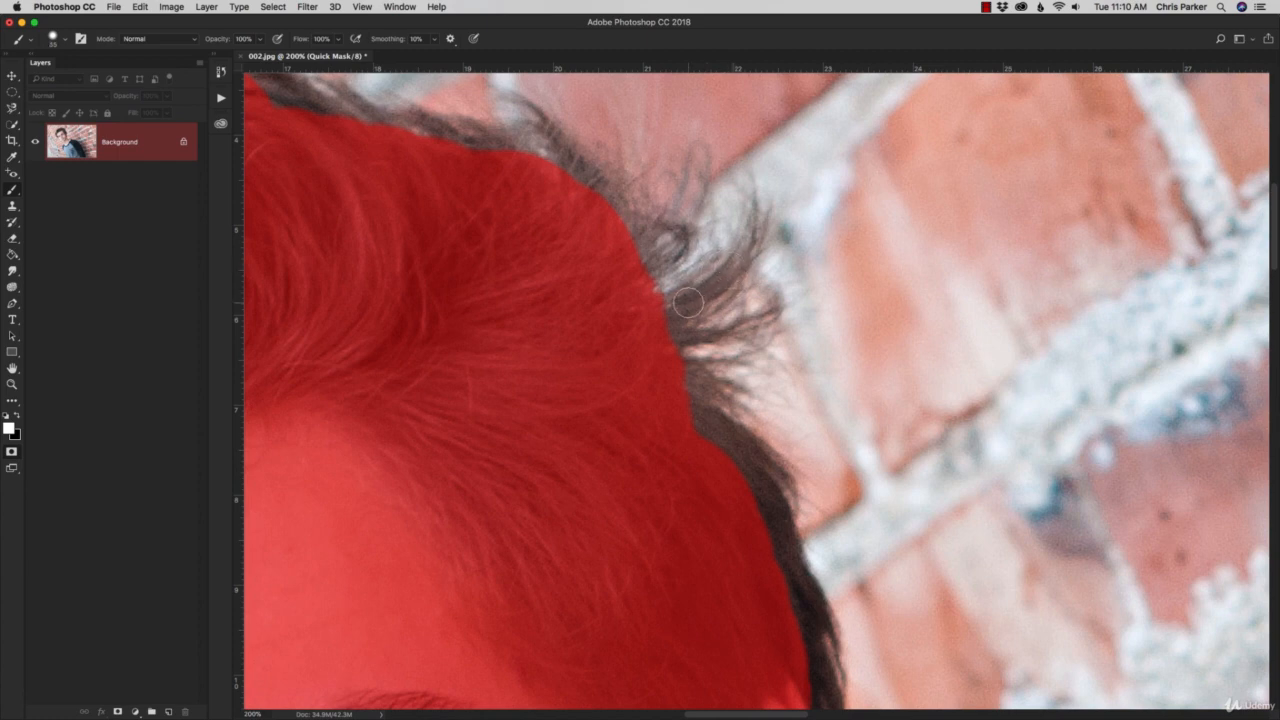
key(x)
mouse_move(690, 300)
mouse_down()
mouse_move(738, 258)
mouse_move(671, 309)
mouse_move(712, 336)
mouse_move(765, 312)
mouse_move(700, 348)
mouse_up()
mouse_move(709, 420)
mouse_down()
mouse_move(679, 366)
mouse_move(720, 400)
mouse_up()
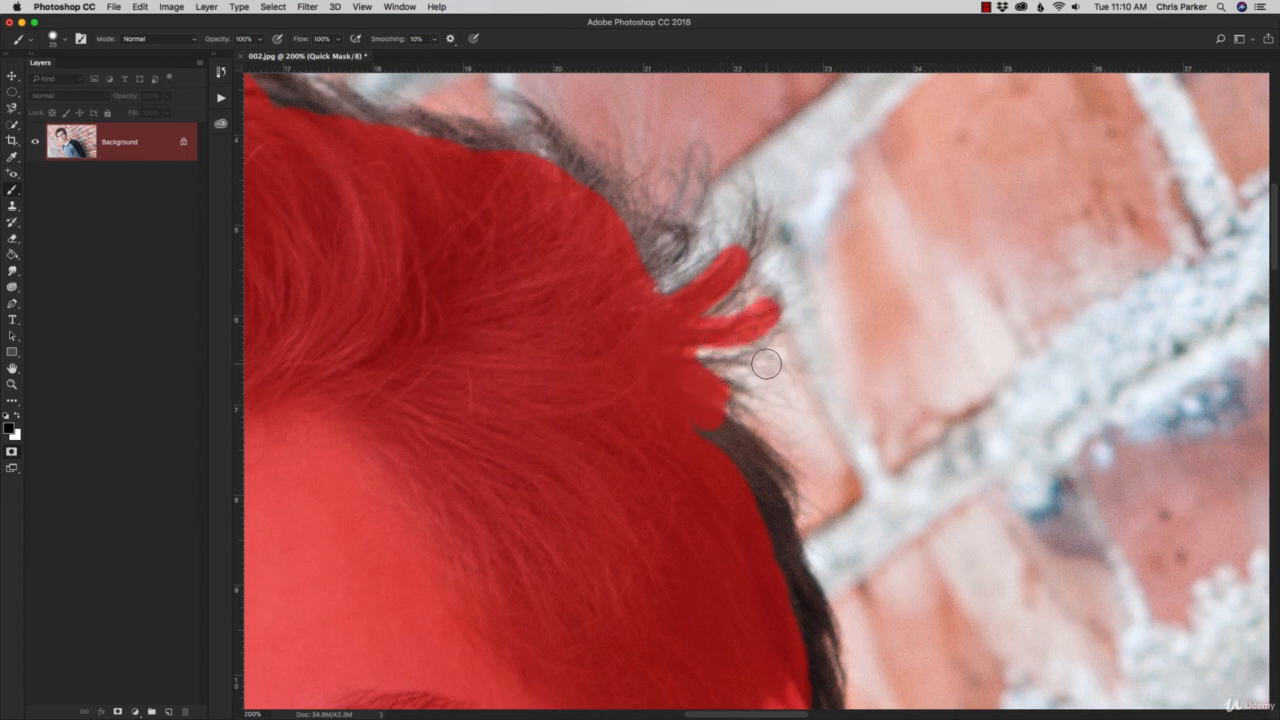
Add the finer hair wisps below those strands to the quick mask with a thinner black brush.
key([)
key([)
key(x)
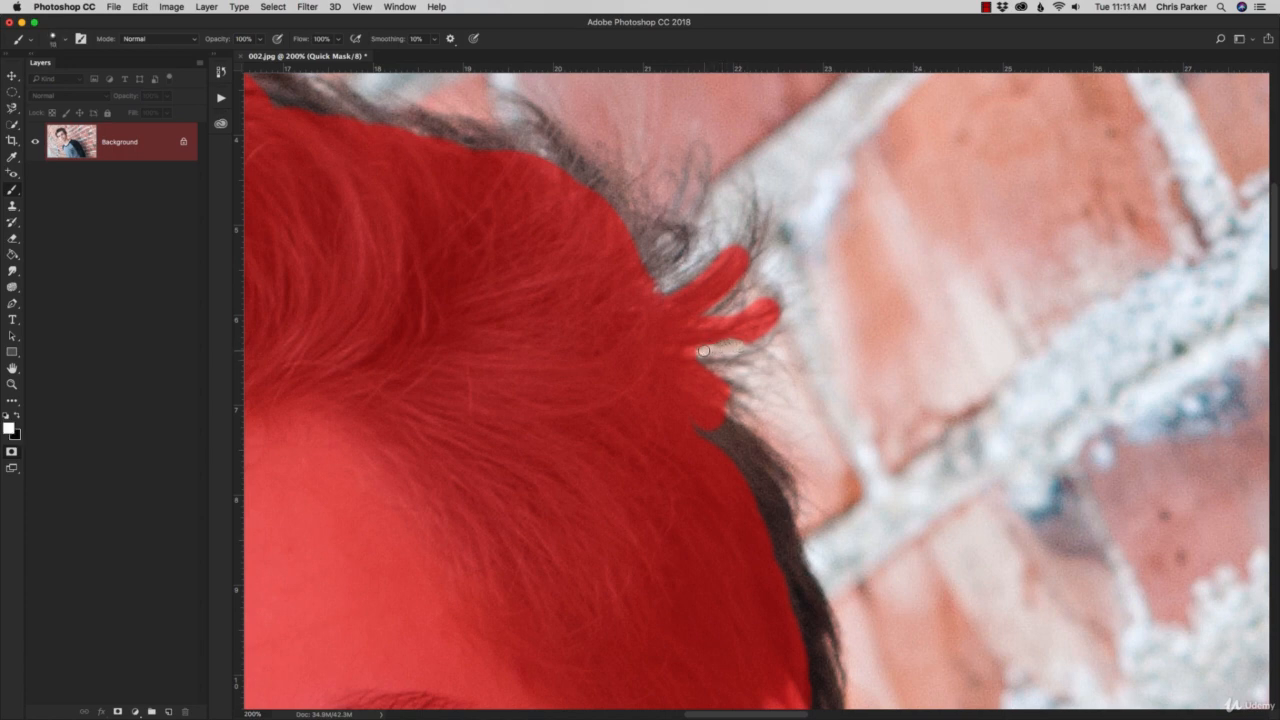
key(x)
drag(714, 358, 736, 360)
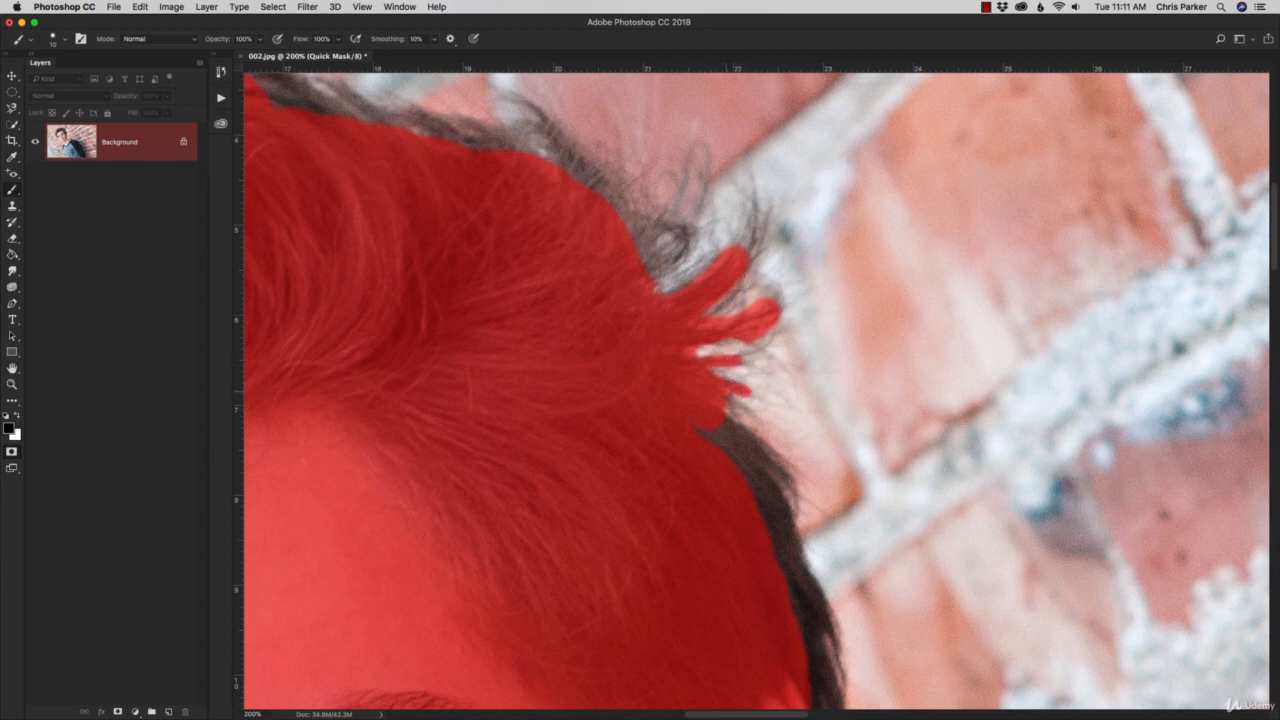
drag(737, 400, 746, 432)
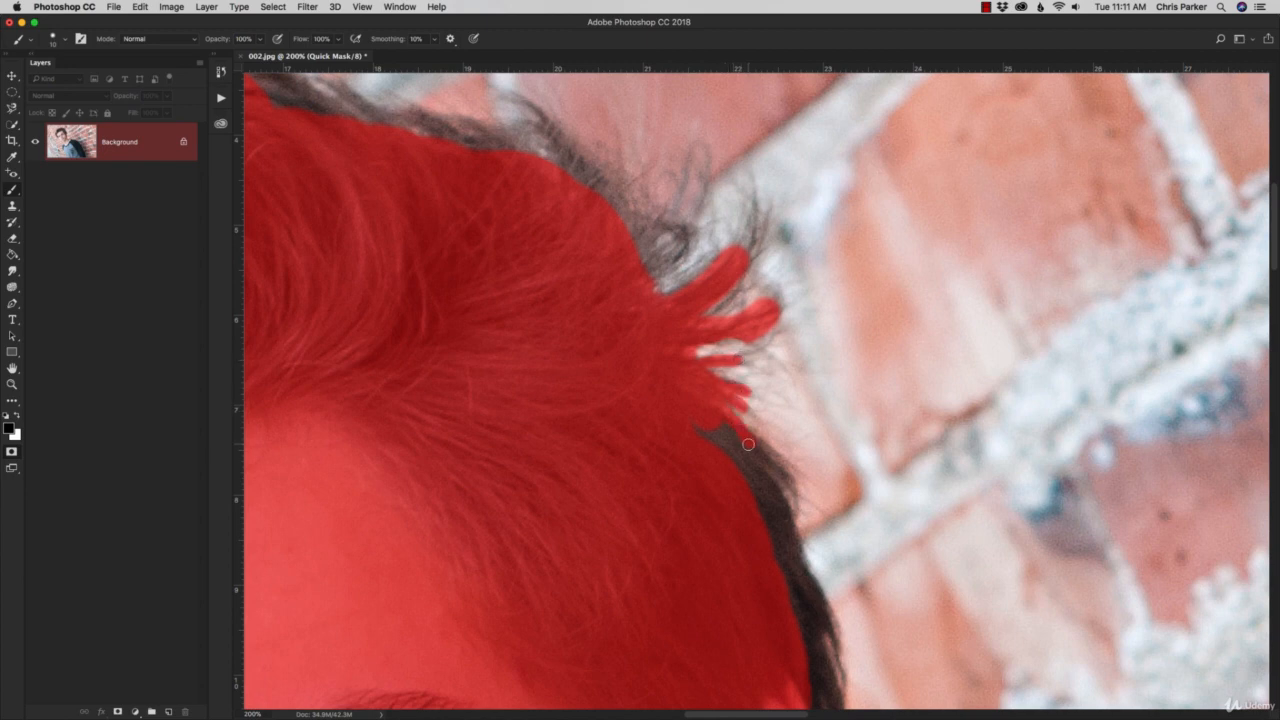
Paint the remaining dark hair edge above the ear into the quick mask and convert the mask to a selection.
key(bracketright)
key(bracketright)
drag(746, 451, 709, 429)
mouse_move(742, 484)
mouse_down()
mouse_move(746, 471)
mouse_move(774, 491)
mouse_move(740, 451)
mouse_up()
mouse_move(747, 525)
mouse_down()
mouse_move(788, 573)
mouse_move(767, 504)
mouse_move(774, 537)
mouse_move(579, 295)
mouse_move(601, 346)
mouse_move(605, 487)
mouse_move(595, 412)
mouse_move(614, 470)
mouse_up()
key(q)
key(z)
key(ctrl+0)
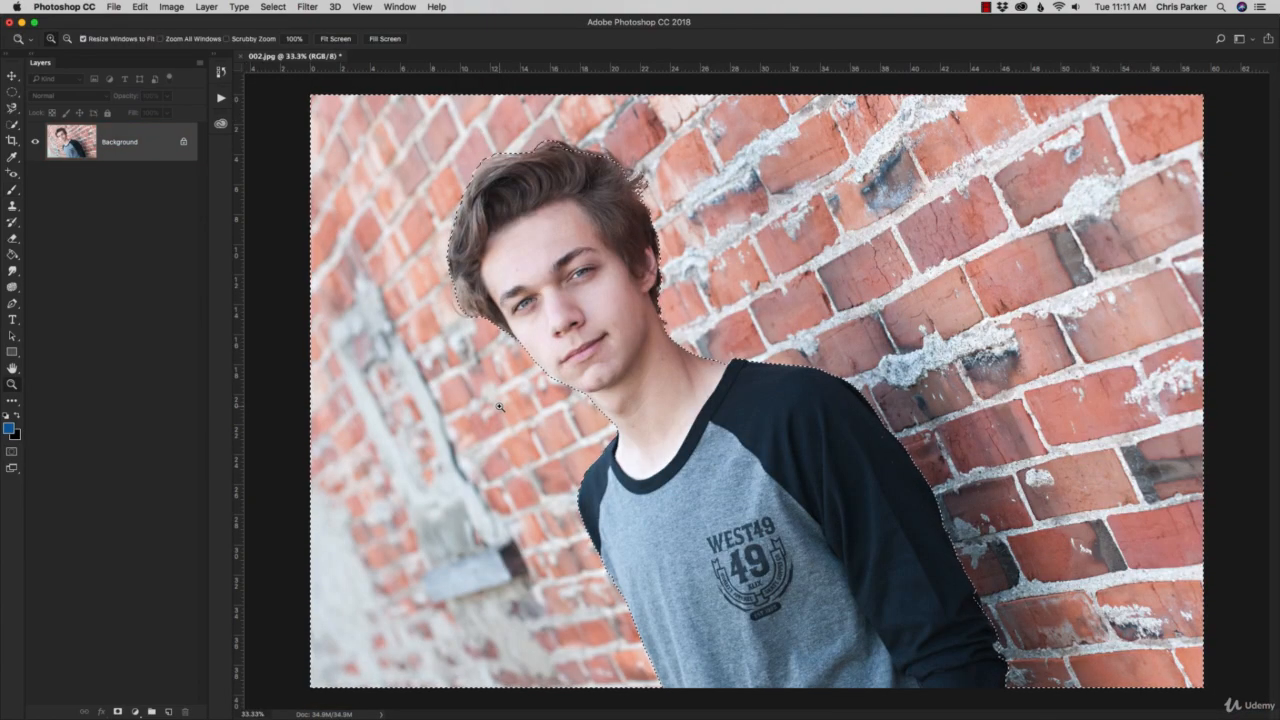
Review the refined selection as a Quick Mask overlay, then return to the selection with the Quick Selection tool active.
click(12, 452)
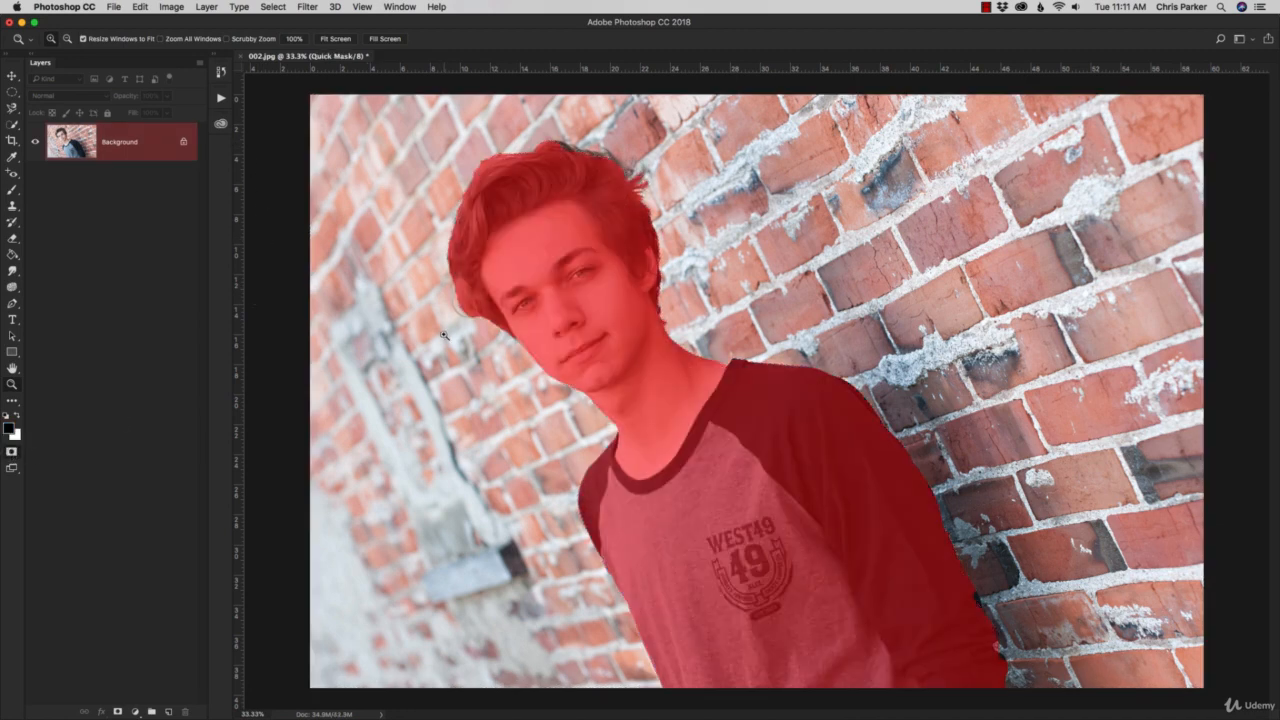
key(b)
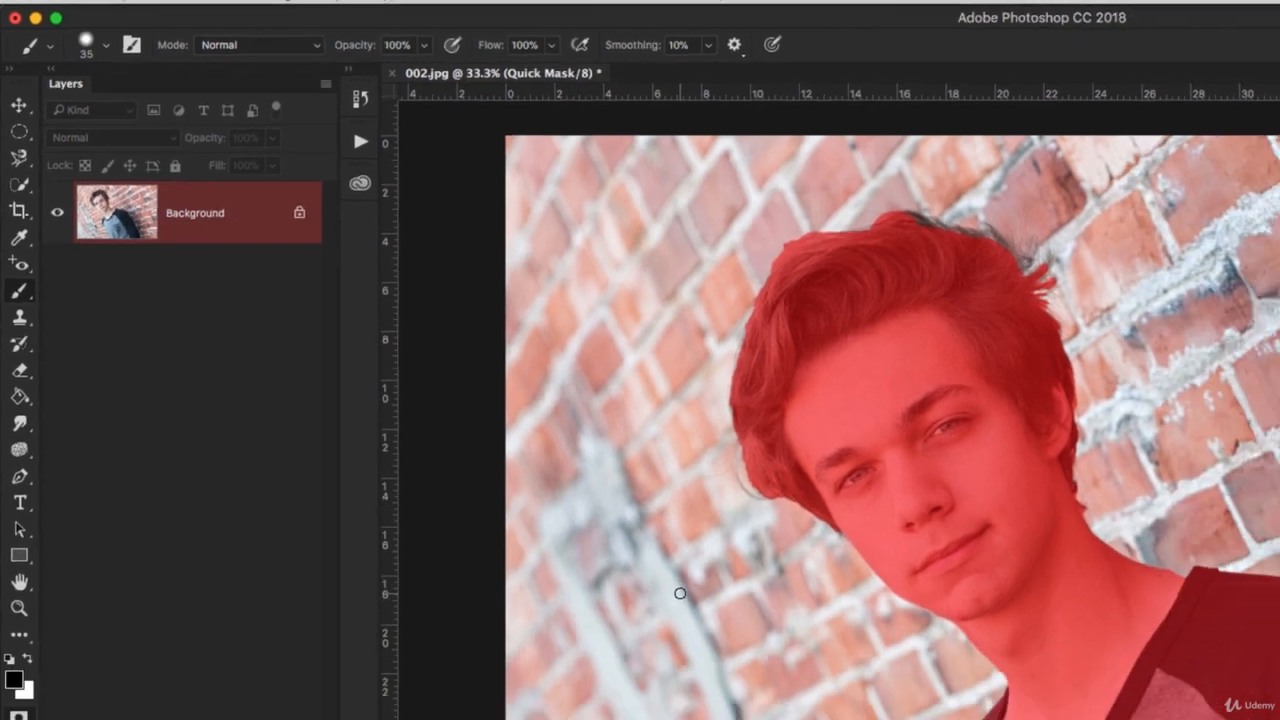
key(q)
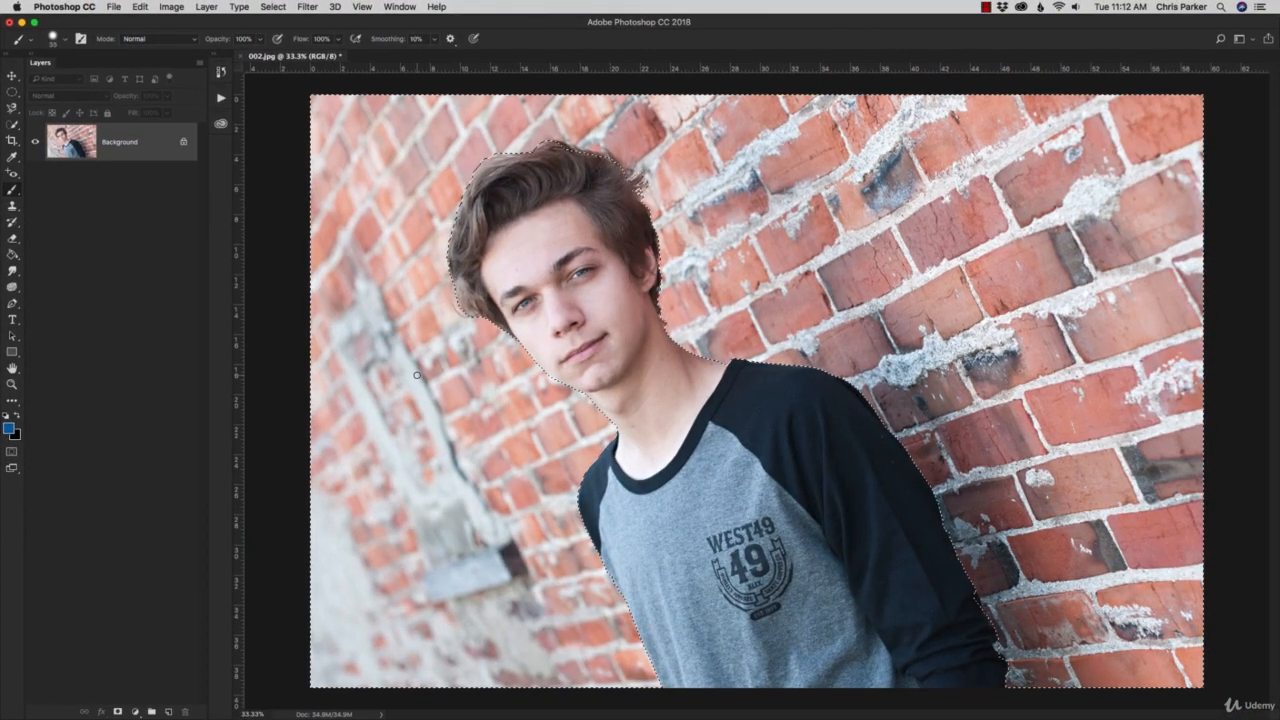
key(w)
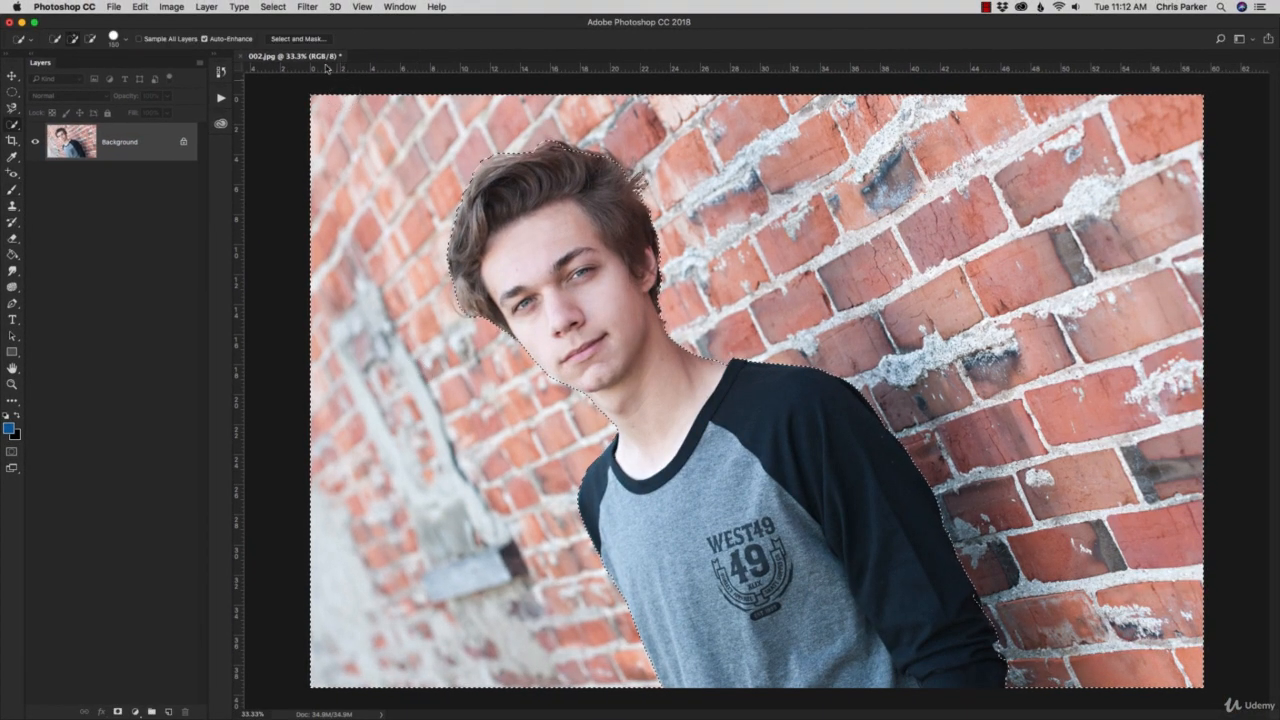